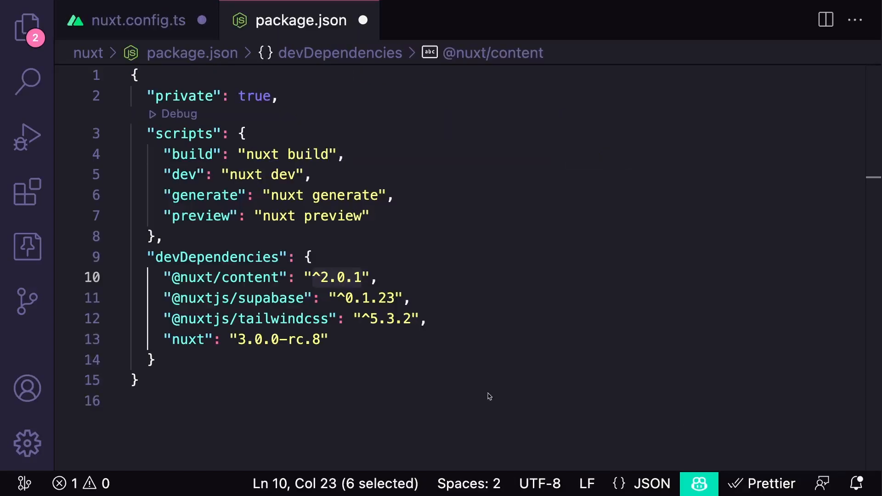
pyautogui.write('npm:@nuxt/content-edge@latest')
pyautogui.hotkey('ctrl', 's')
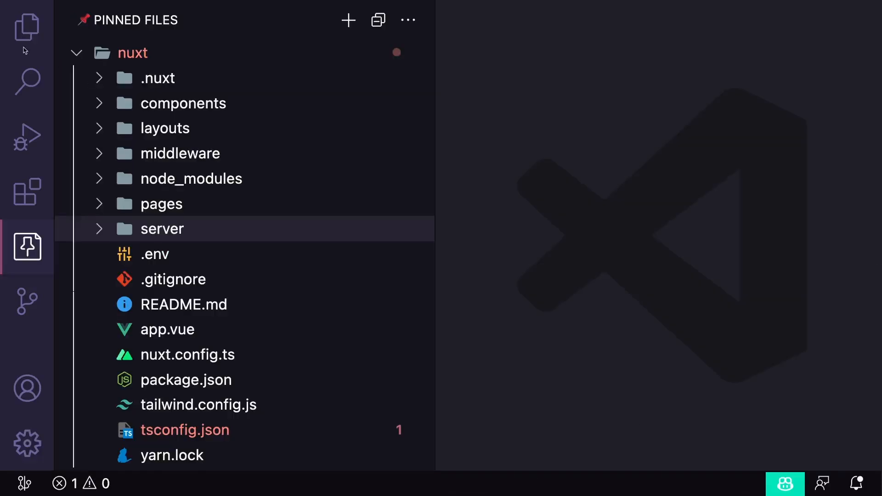
# Step: Create a content folder in the project root with a blog folder inside it
pyautogui.rightClick(338, 61)
pyautogui.click(359, 63)
pyautogui.write('content')
pyautogui.press('Return')
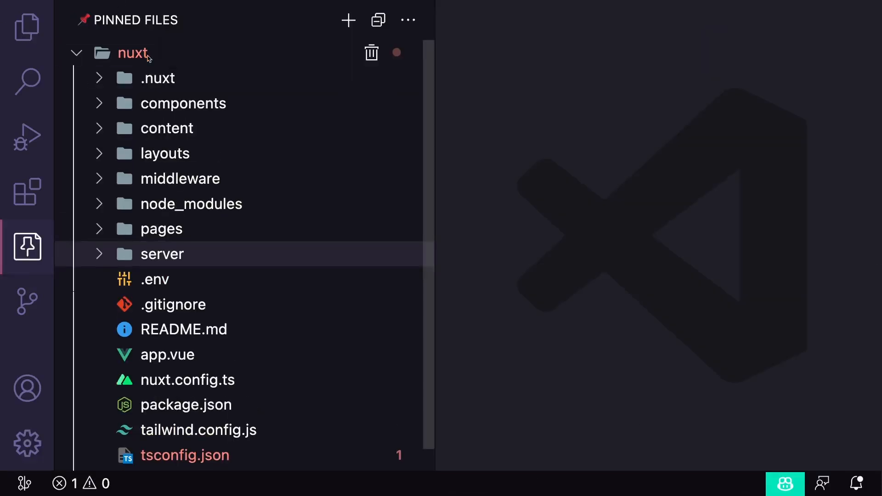
pyautogui.click(160, 129)
pyautogui.rightClick(179, 129)
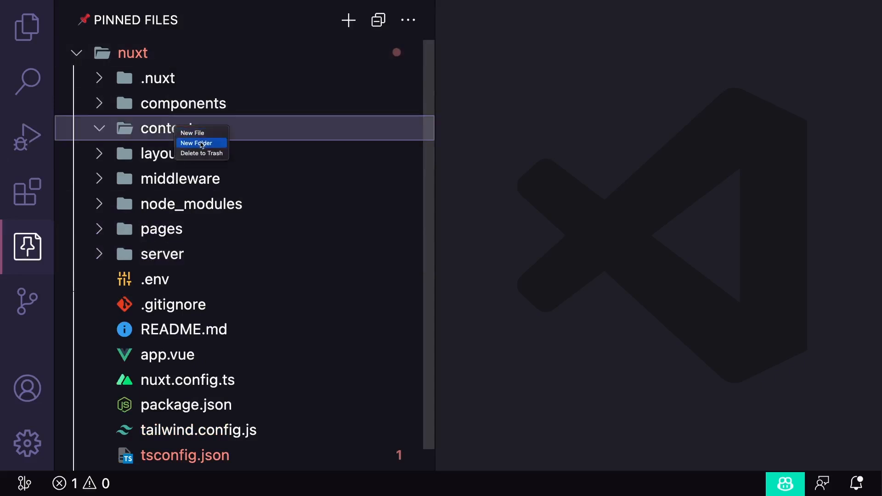
pyautogui.click(193, 142)
pyautogui.write('blog')
pyautogui.press('Return')
# Step: Add the markdown posts to content/blog and widen matts-hot-takes.md to fill the editor
pyautogui.rightClick(166, 155)
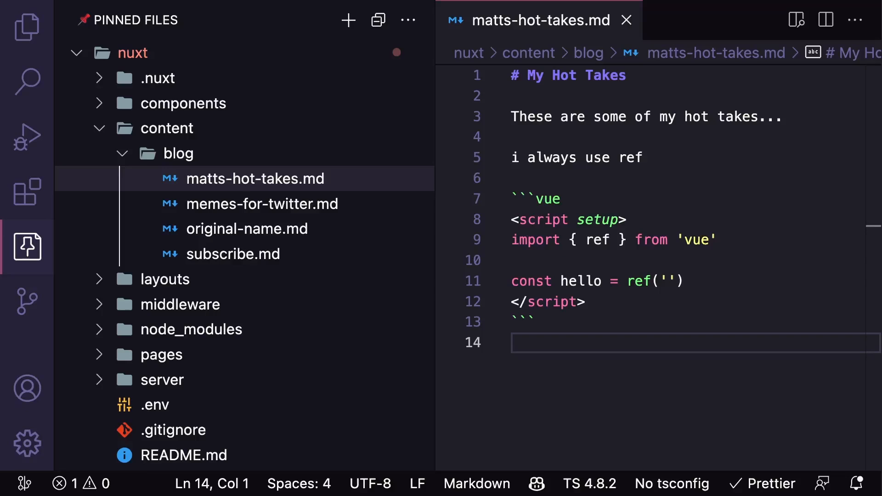
pyautogui.moveTo(435, 298); pyautogui.dragTo(2, 298)
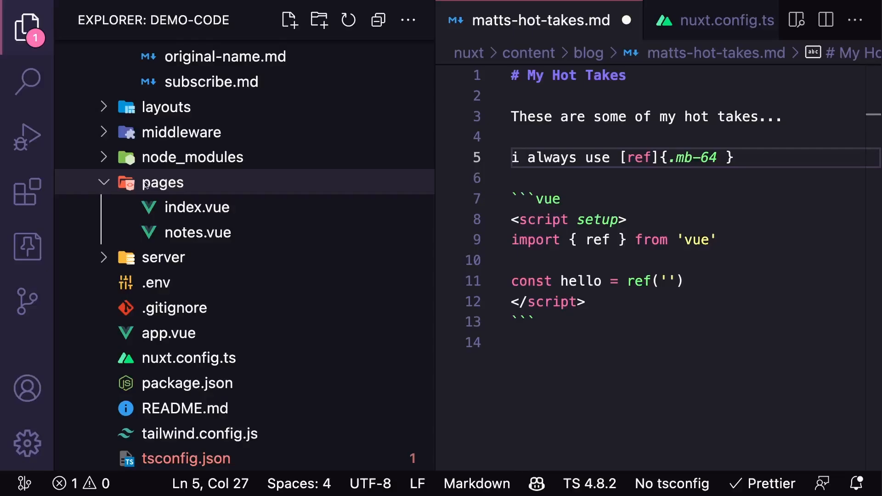
# Step: Create pages/blog/[slug].vue with an empty script setup block and template
pyautogui.rightClick(110, 181)
pyautogui.click(177, 197)
pyautogui.write('blog')
pyautogui.press('Return')
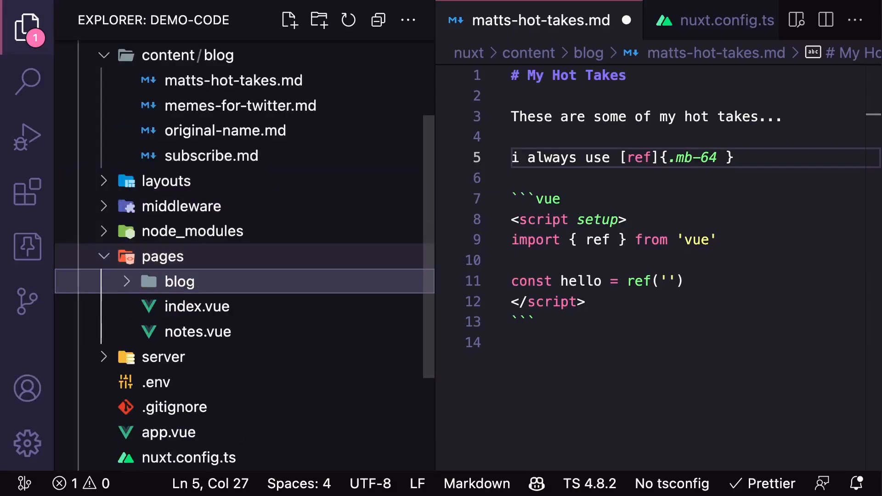
pyautogui.rightClick(187, 274)
pyautogui.click(207, 281)
pyautogui.write('[slug].vue')
pyautogui.press('Return')
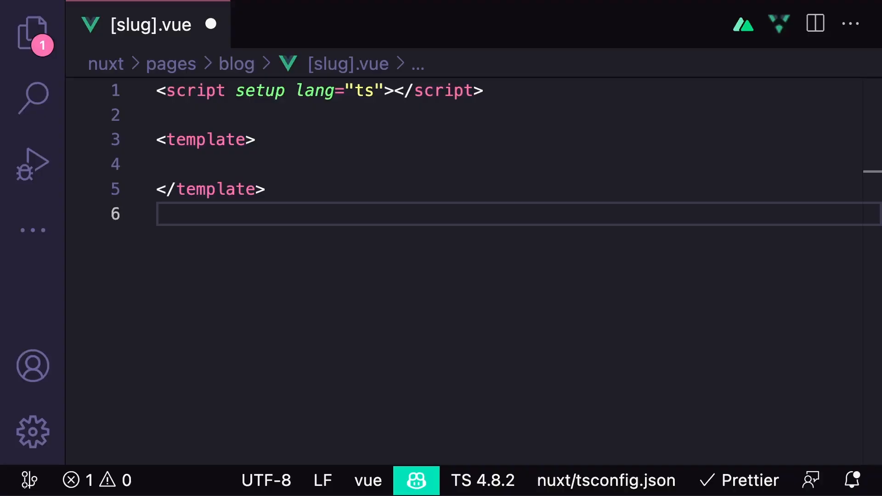
# Step: Render the post with <ContentDoc /> inside <main> in [slug].vue and save it
pyautogui.click(343, 162)
pyautogui.write('<main>')
pyautogui.press('Return')
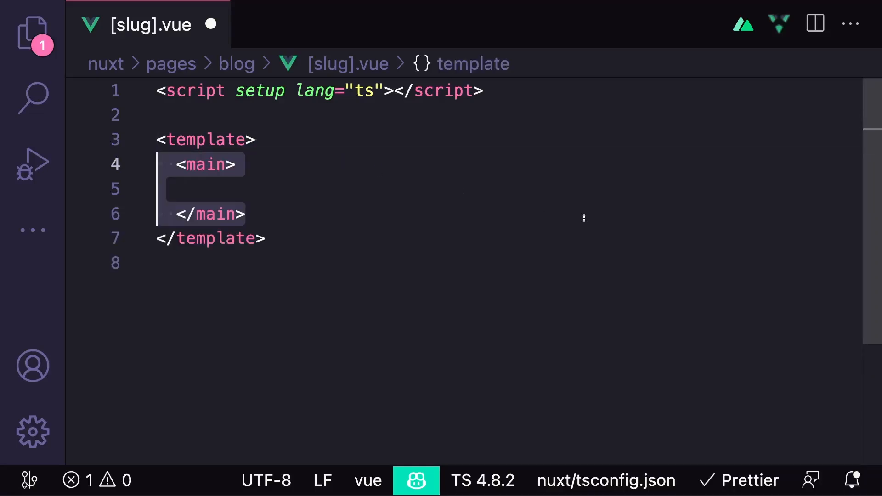
pyautogui.write('<ContentDoc />')
pyautogui.hotkey('ctrl', 's')
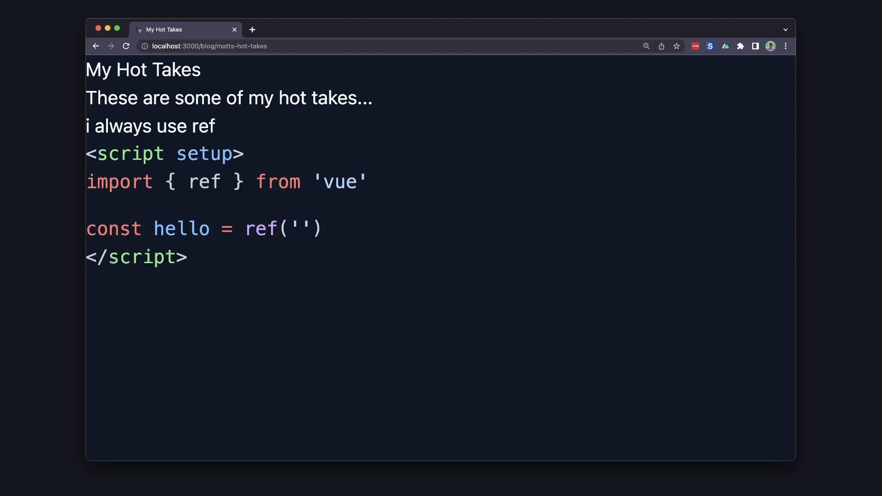
# Step: Inspect the hot-takes page head title and description in Chrome developer tools
pyautogui.press('super+alt+i')
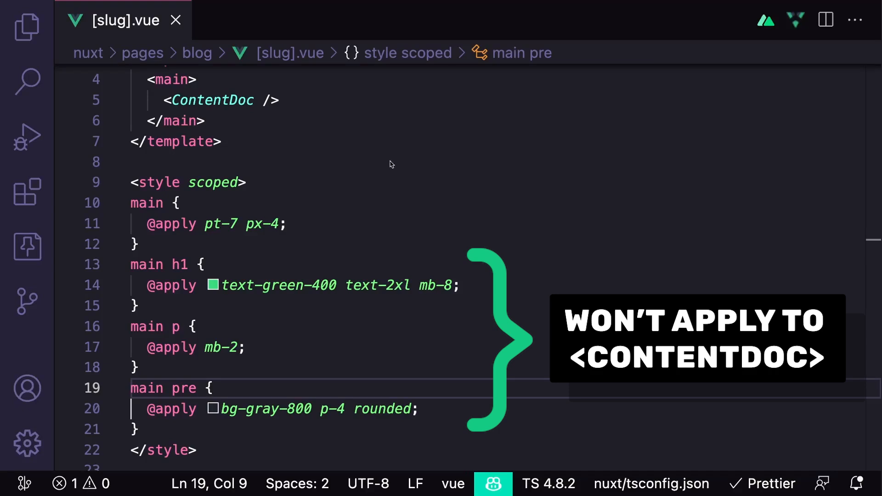
# Step: Remove the scoped attribute from the [slug].vue style tag
pyautogui.doubleClick(212, 182)
pyautogui.press('BackSpace')
pyautogui.press('BackSpace')
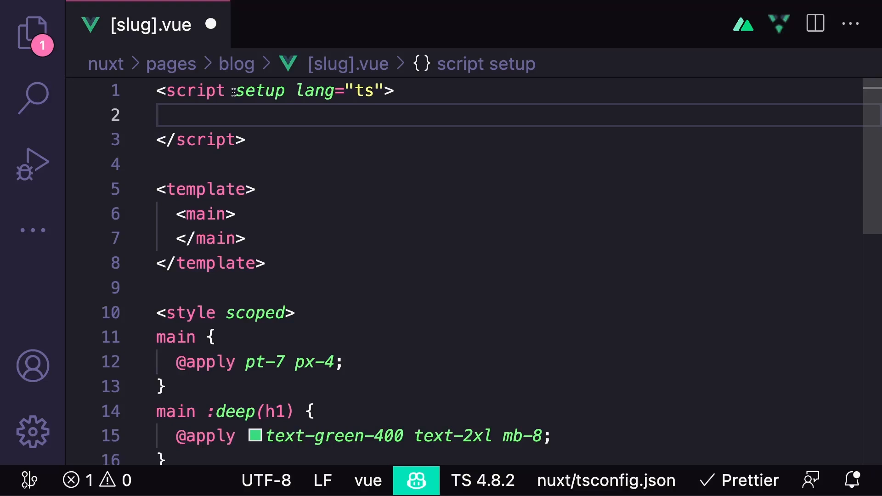
pyautogui.write('const route = useRoute()')
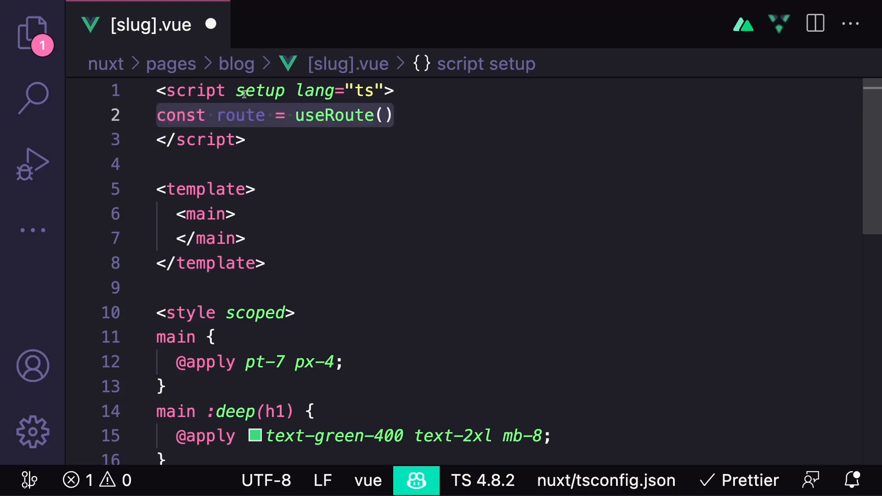
pyautogui.write('  const { data } = await useAsyncData()')
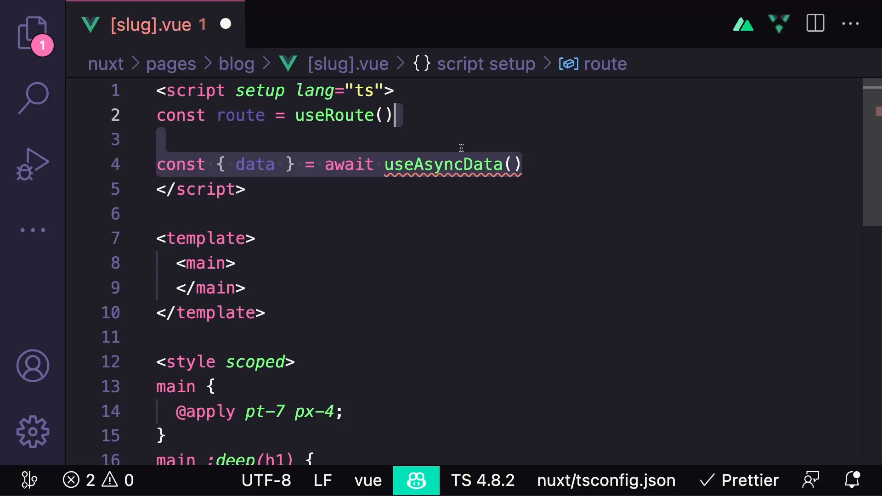
pyautogui.write('`content-${route.path}`, () =>')
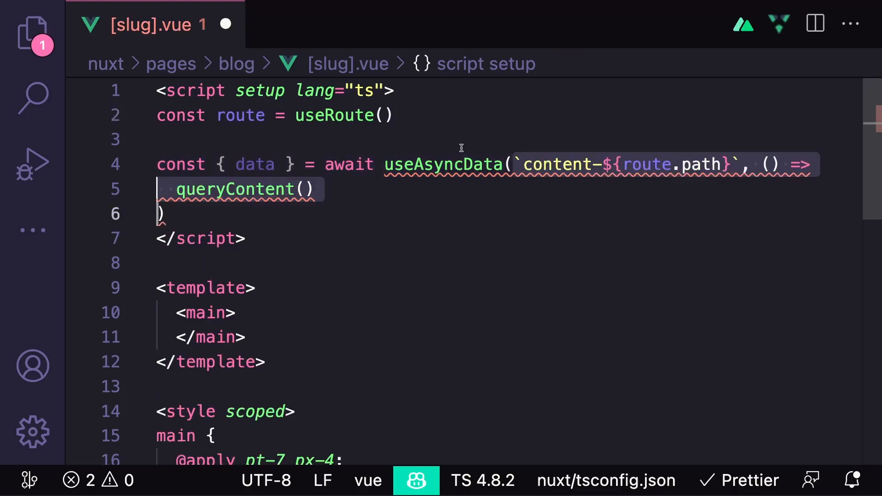
pyautogui.write('   queryContent() .where({ _path: route.path })')
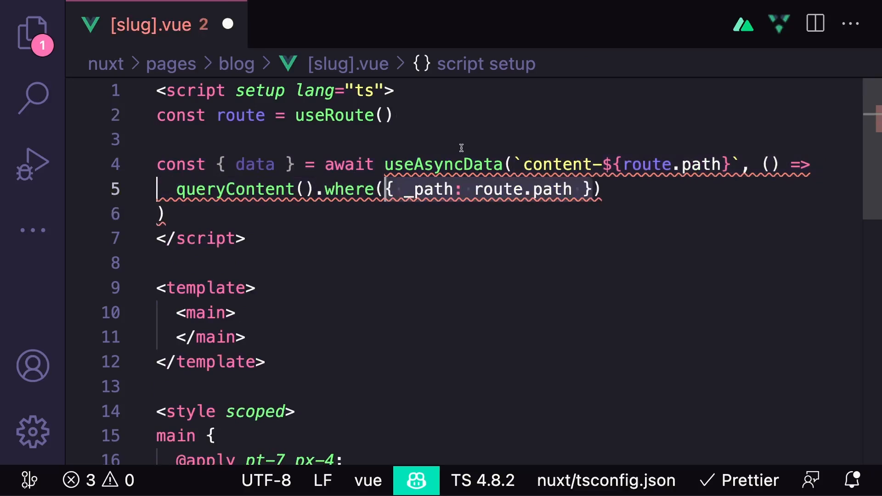
pyautogui.write('.findOne()')
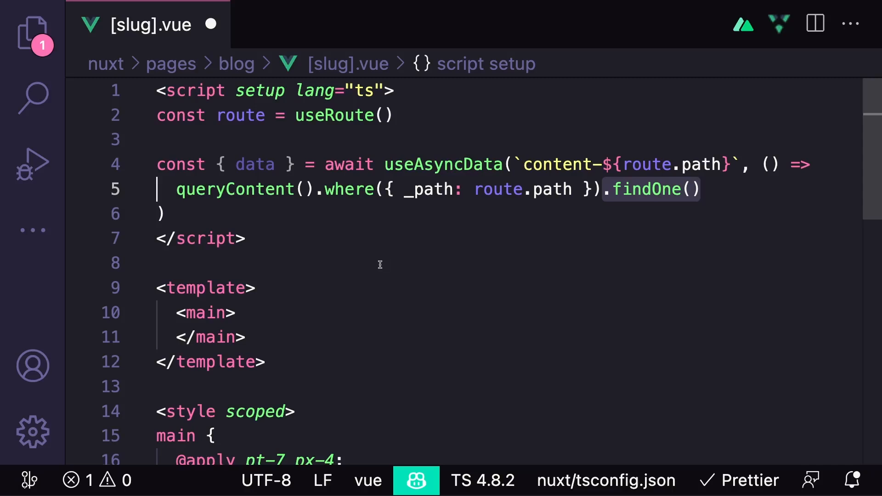
pyautogui.scroll(-3, 369, 270)
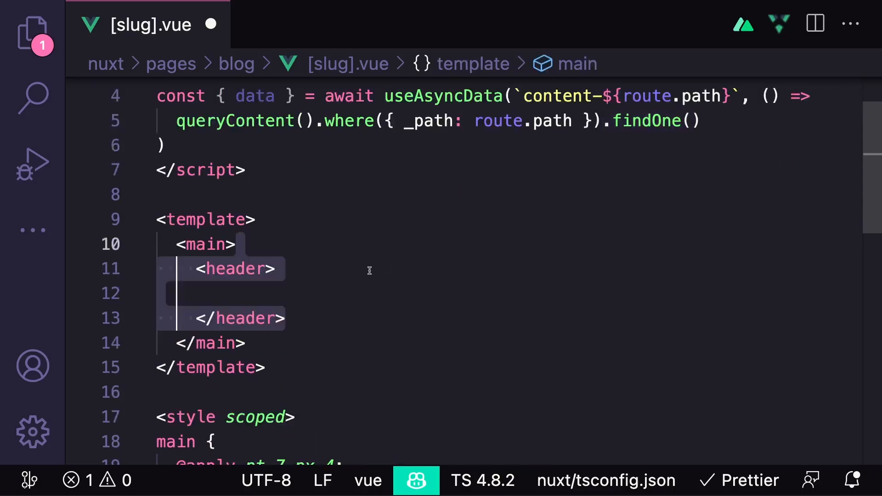
pyautogui.write('<p> {{ data.title }}</p>')
# Step: Add the data.author paragraph and a <ContentRenderer /> line to the post header
pyautogui.press('Return')
pyautogui.write('<p> {{ data.author }}</p>')
pyautogui.scroll(-3, 512, 311)
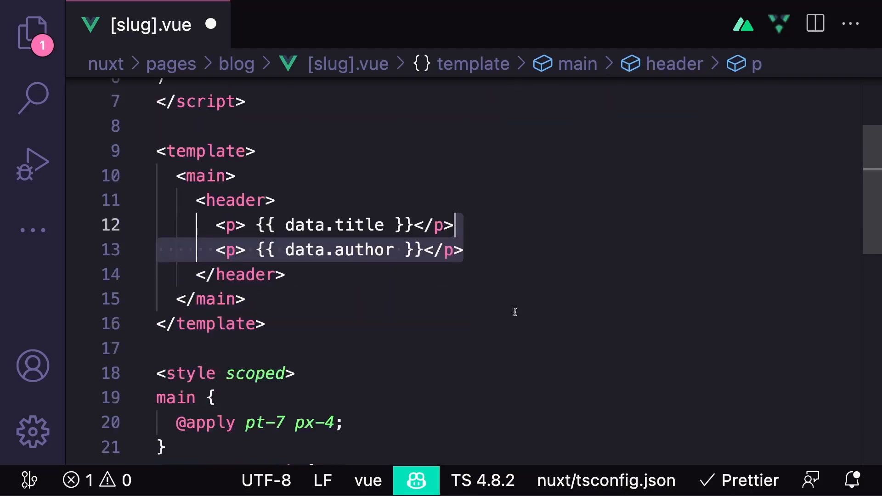
pyautogui.scroll(-3, 514, 312)
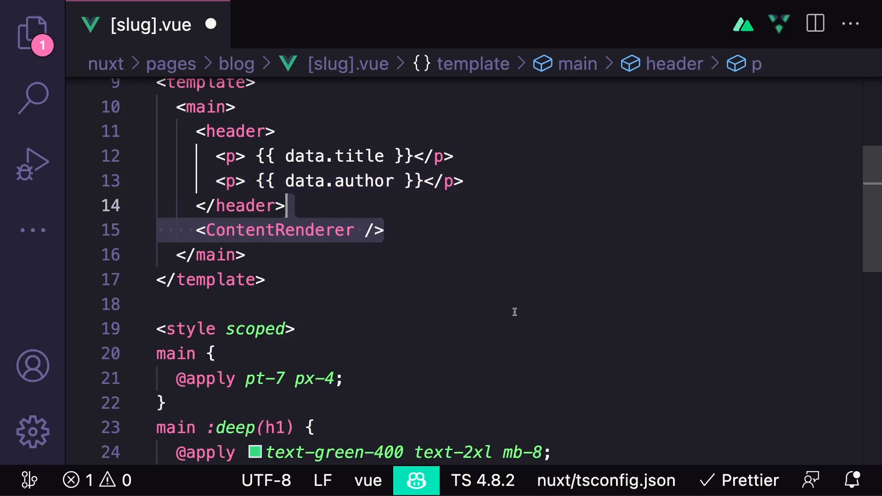
pyautogui.press('Tab')
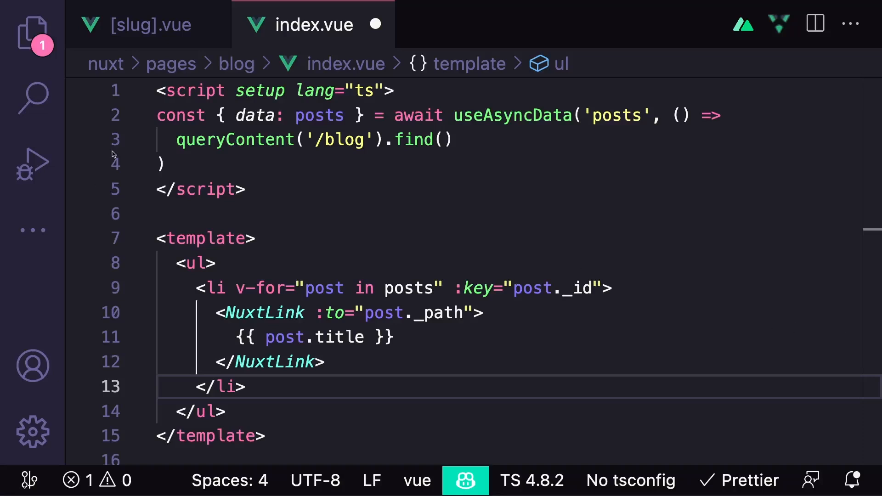
pyautogui.moveTo(218, 164); pyautogui.dragTo(131, 121)
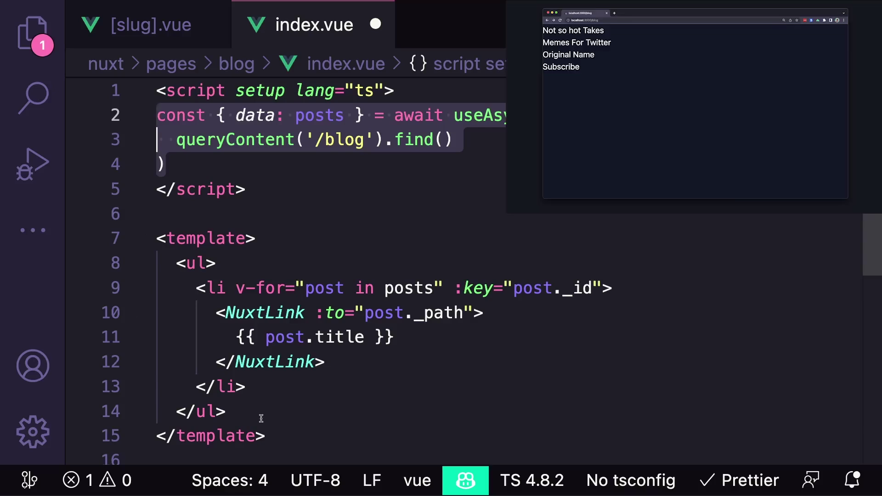
pyautogui.moveTo(261, 417); pyautogui.dragTo(145, 273)
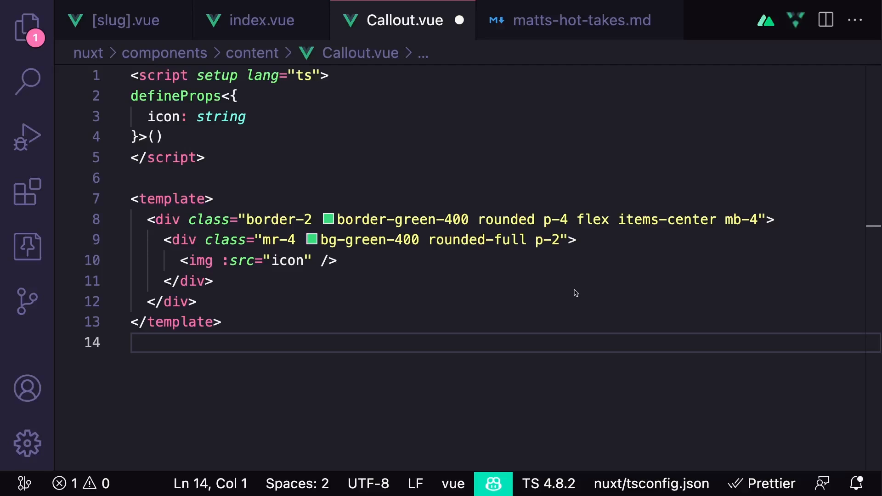
# Step: Place <ContentSlot :use="$slots.default" /> after the icon wrapper in Callout.vue
pyautogui.click(582, 268)
pyautogui.click(579, 282)
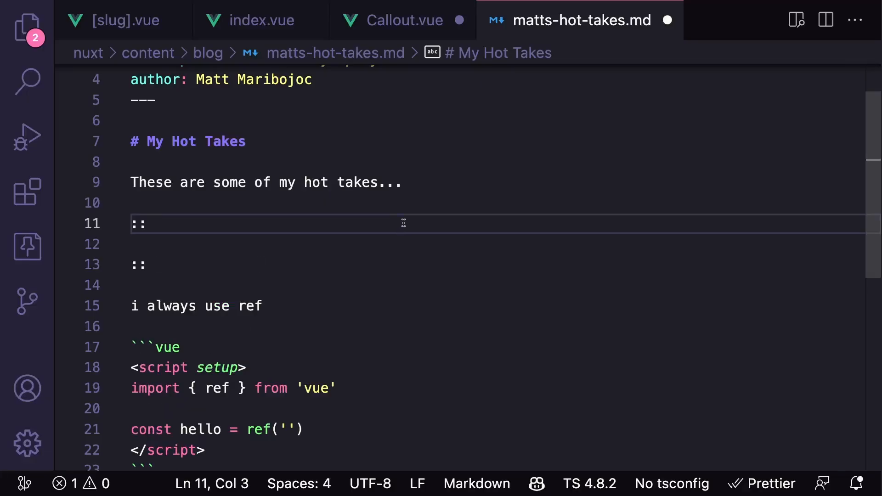
pyautogui.write('callout')
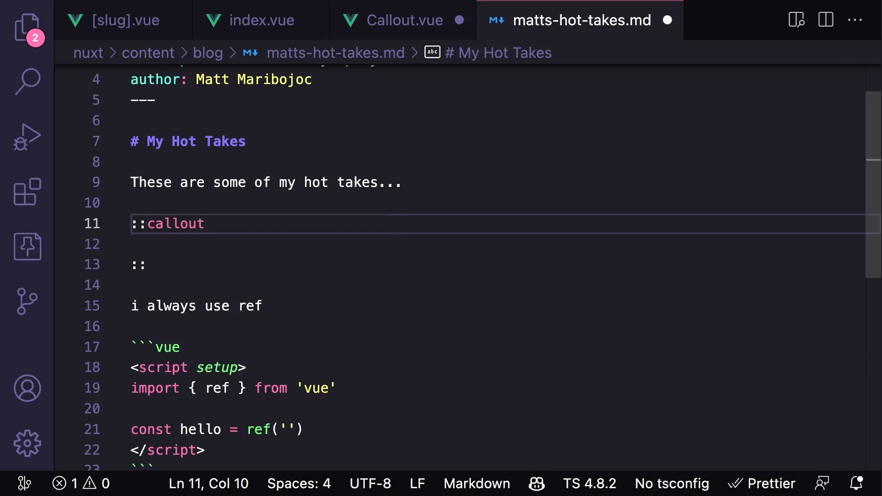
# Step: Give the ::callout a mdi:brain.svg icon and '_This_ can be rich text with Markdown!' body, then save
pyautogui.click(327, 235)
pyautogui.write('_This_ can be rich text with Markdown!')
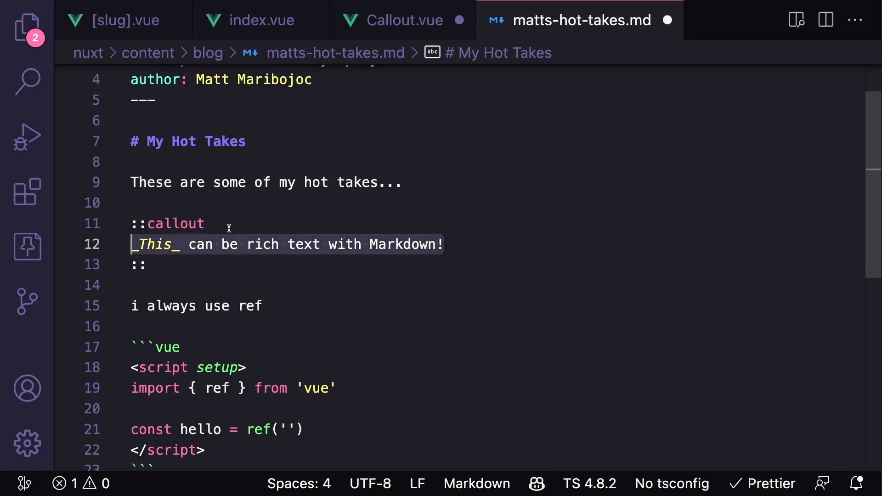
pyautogui.click(228, 228)
pyautogui.write('{icon="https://api.iconify.design/mdi:brain.svg"}')
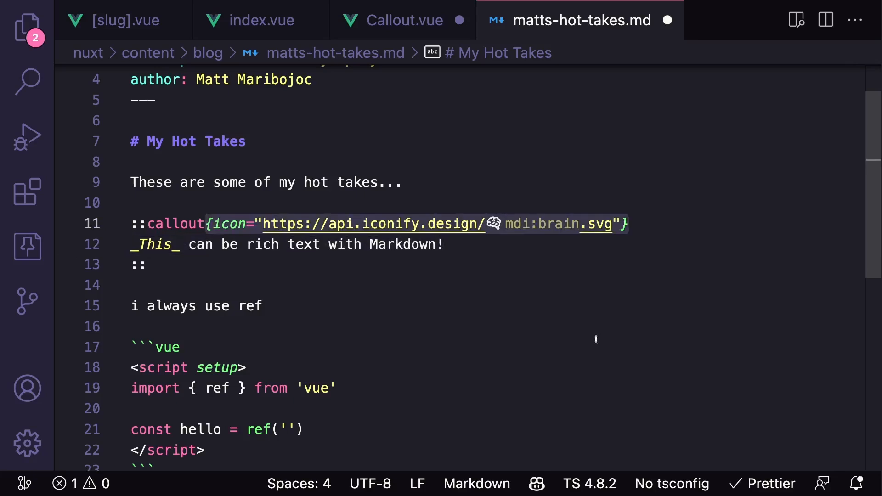
pyautogui.hotkey('ctrl', 's')
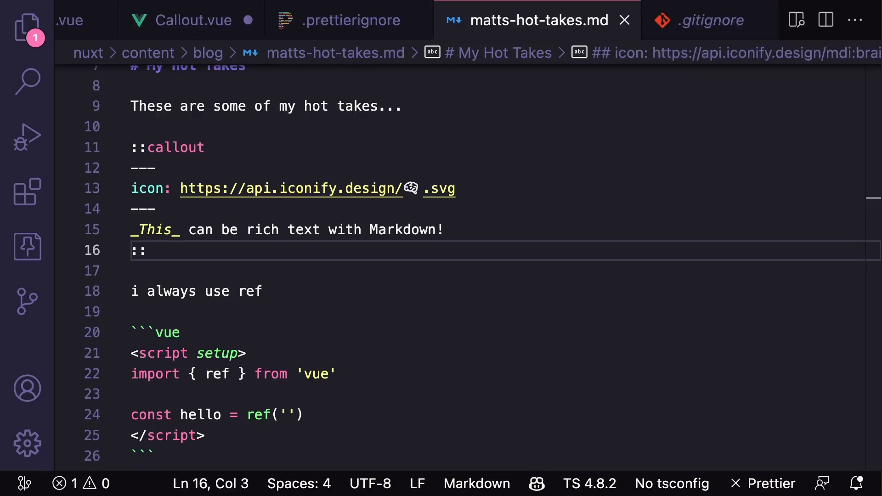